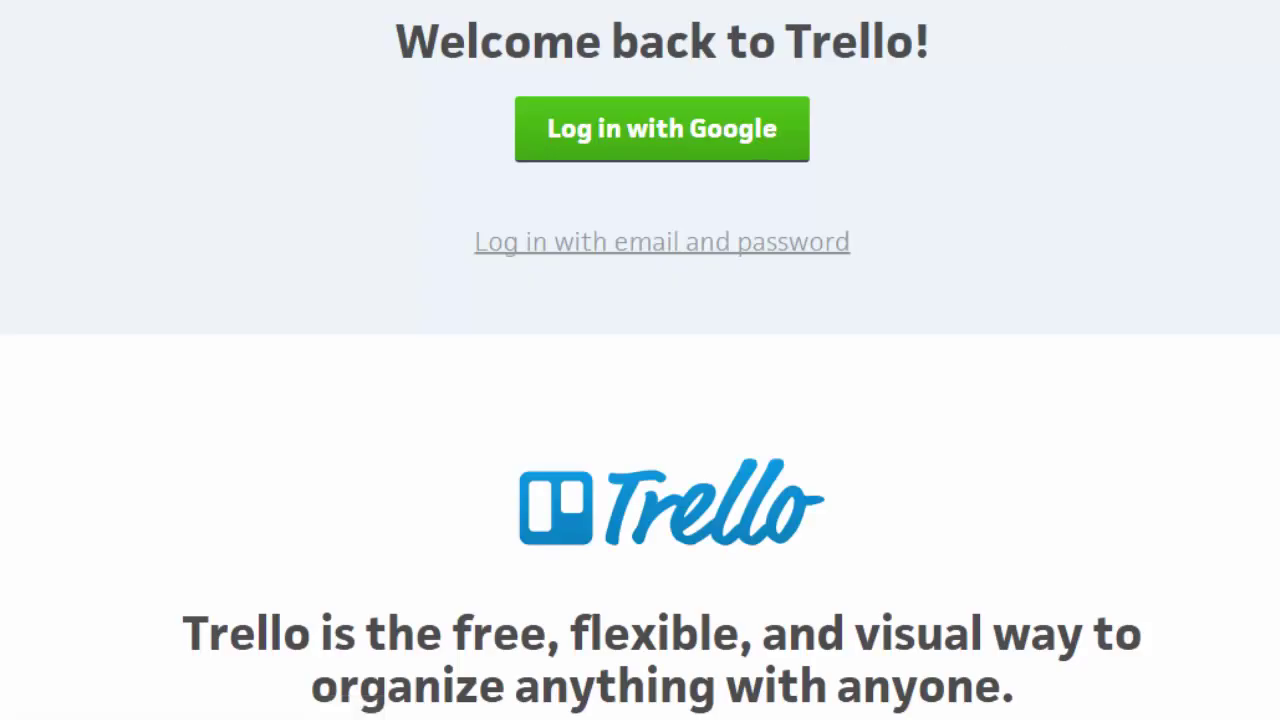
Scroll down through the overview on the Trello login page
scroll(640, 360, "down", 10)
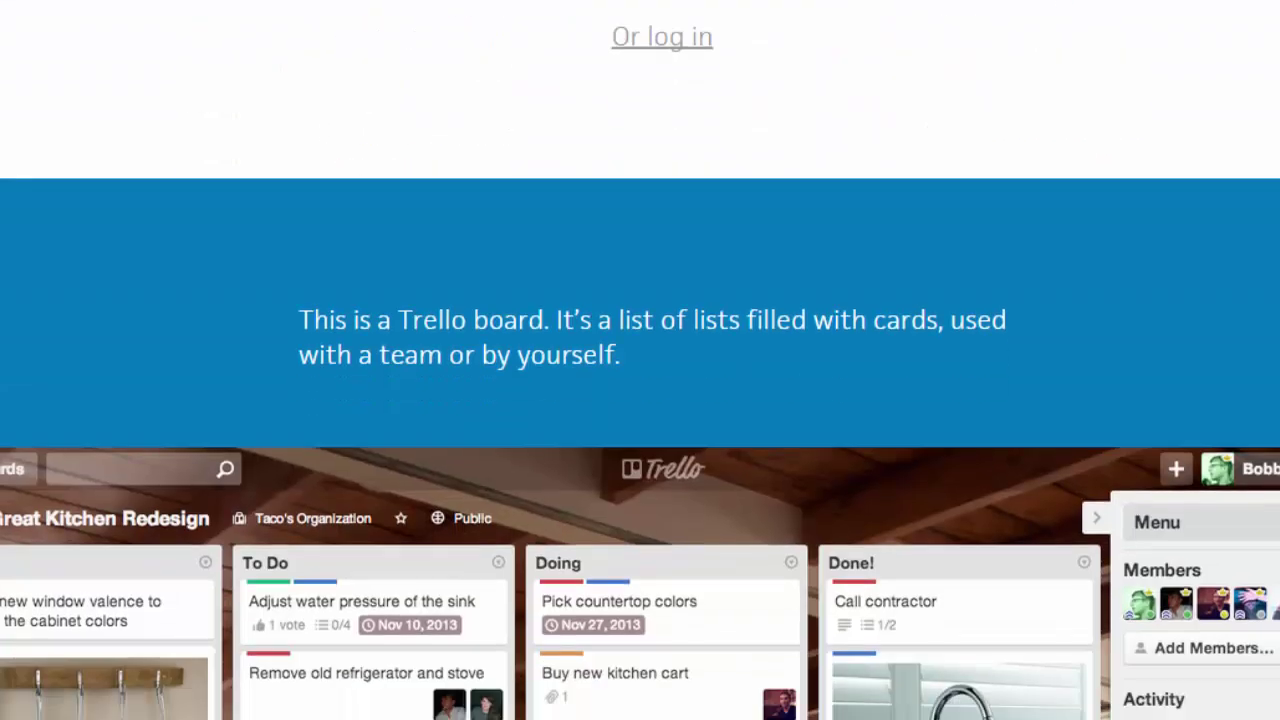
scroll(640, 360, "down", 10)
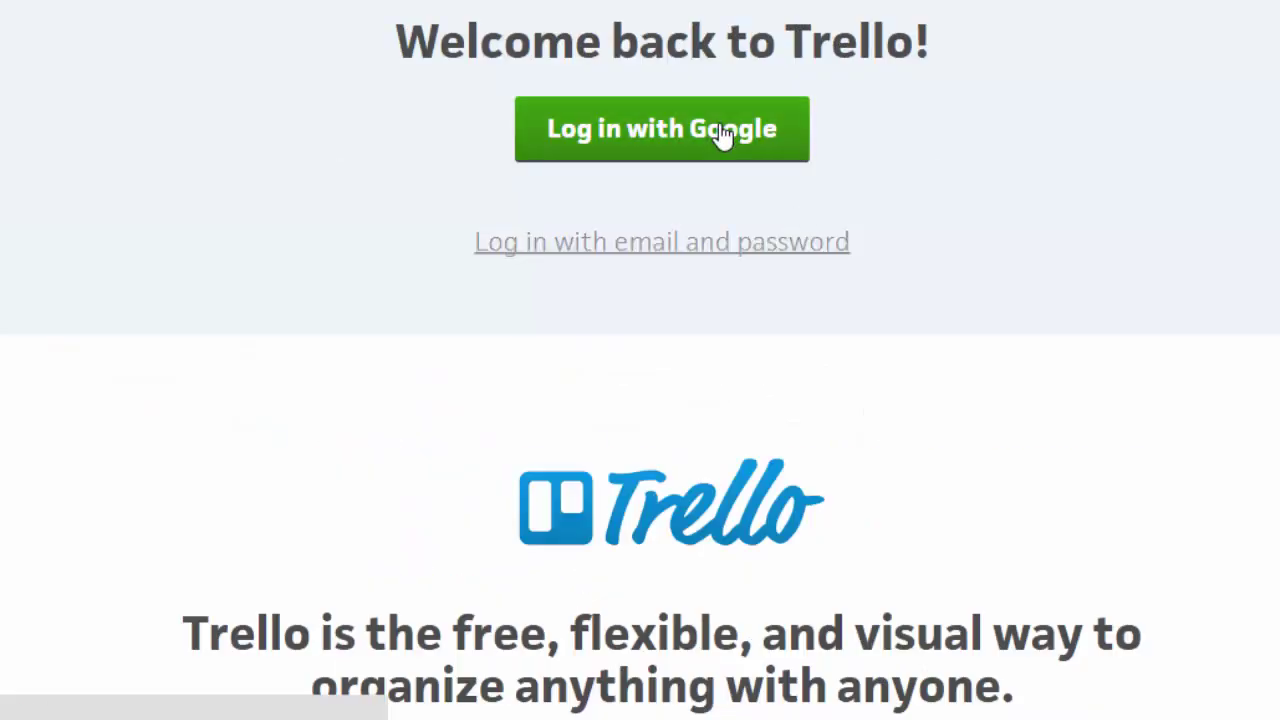
Log in with Google and scroll the boards overview toward The Page Turners 2 board
left_click(722, 136)
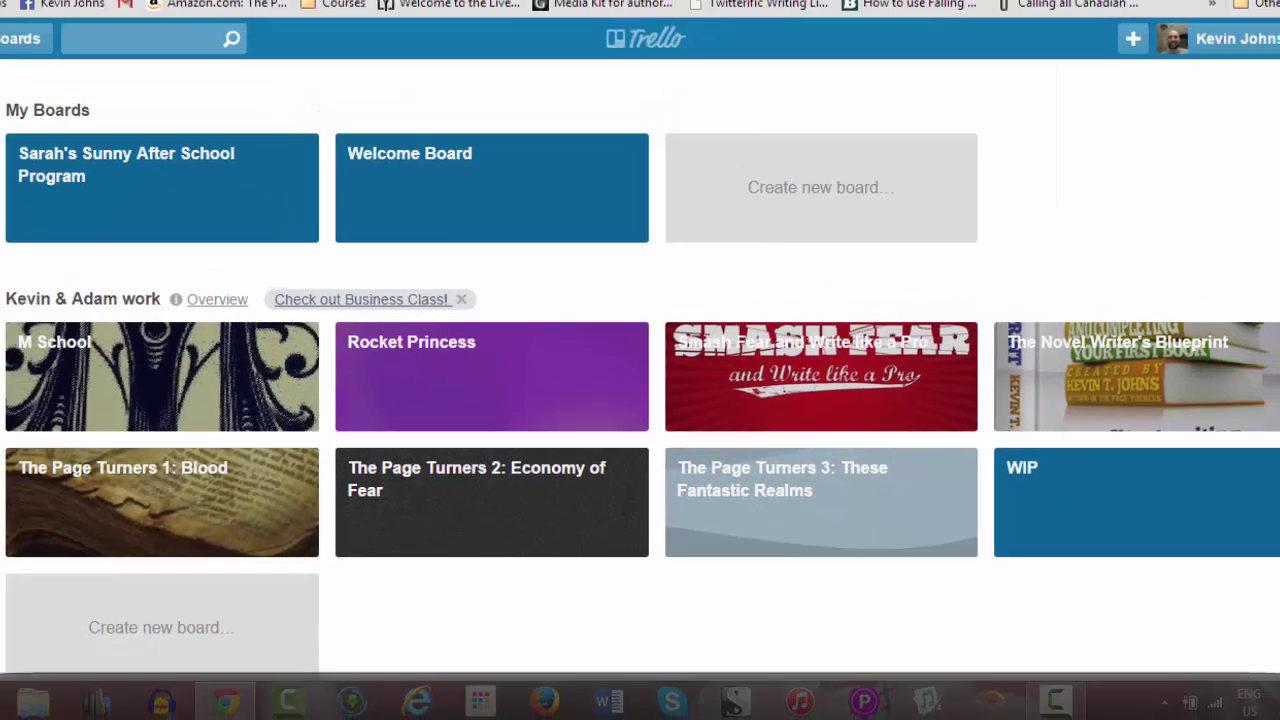
scroll(640, 360, "down", 1)
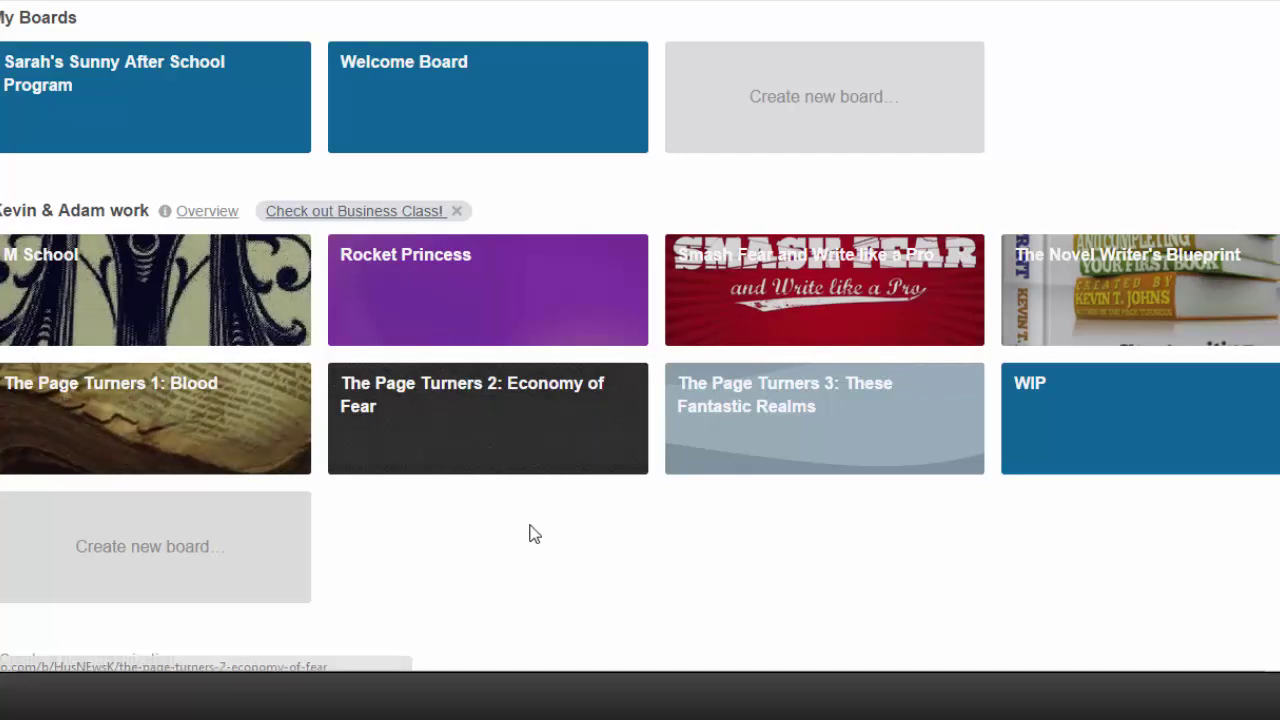
Open The Page Turners 2: Economy of Fear board
left_click(446, 428)
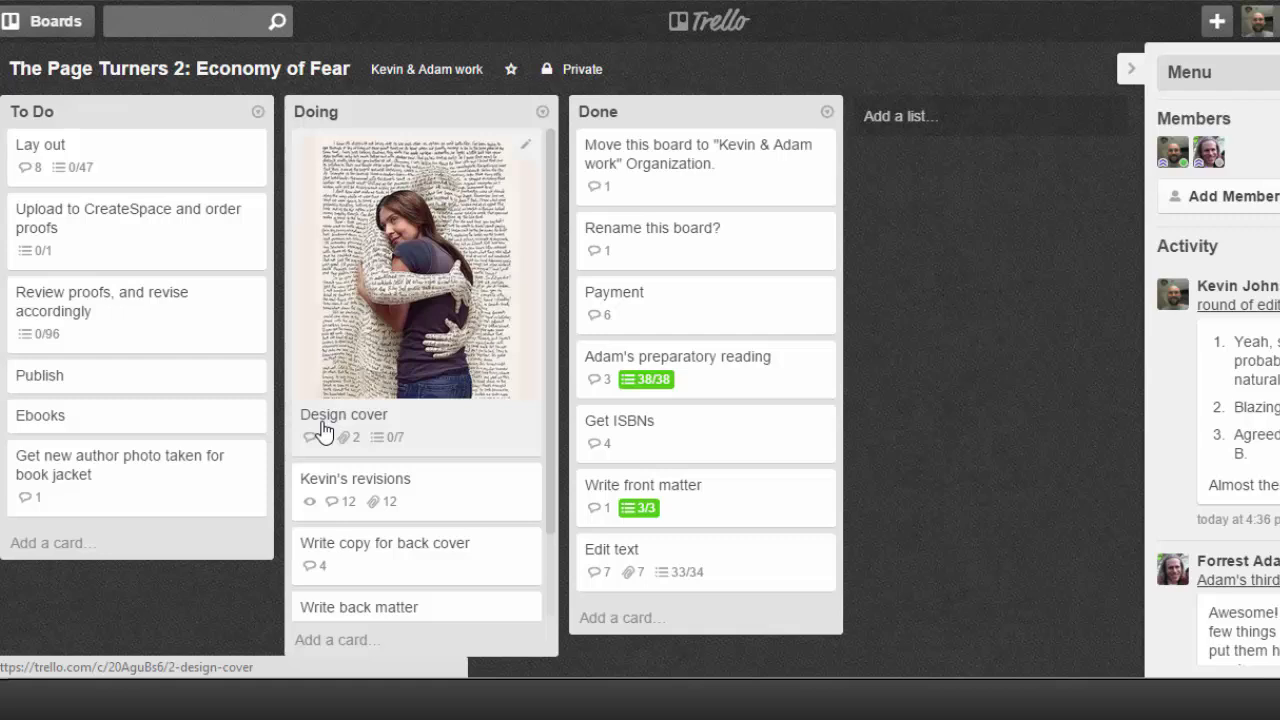
Open the 'Review proofs, and revise accordingly' card and scroll through its checklist
left_click(201, 342)
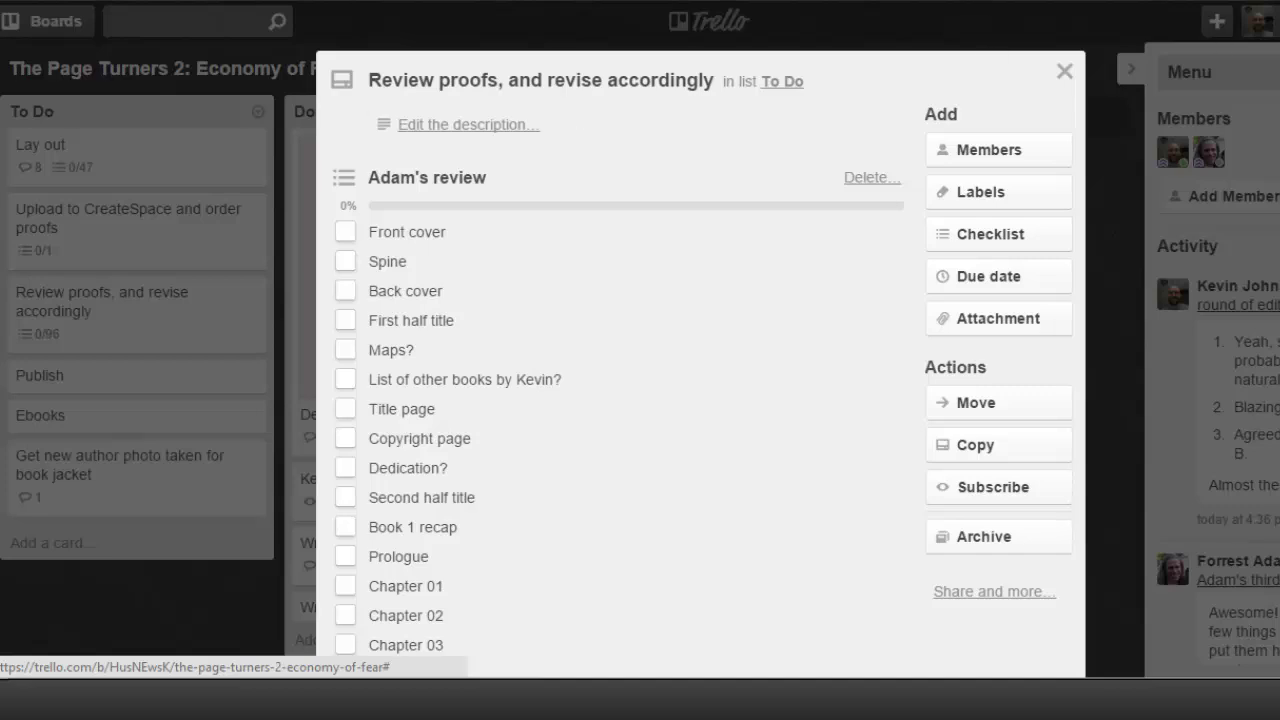
scroll(700, 360, "down", 7)
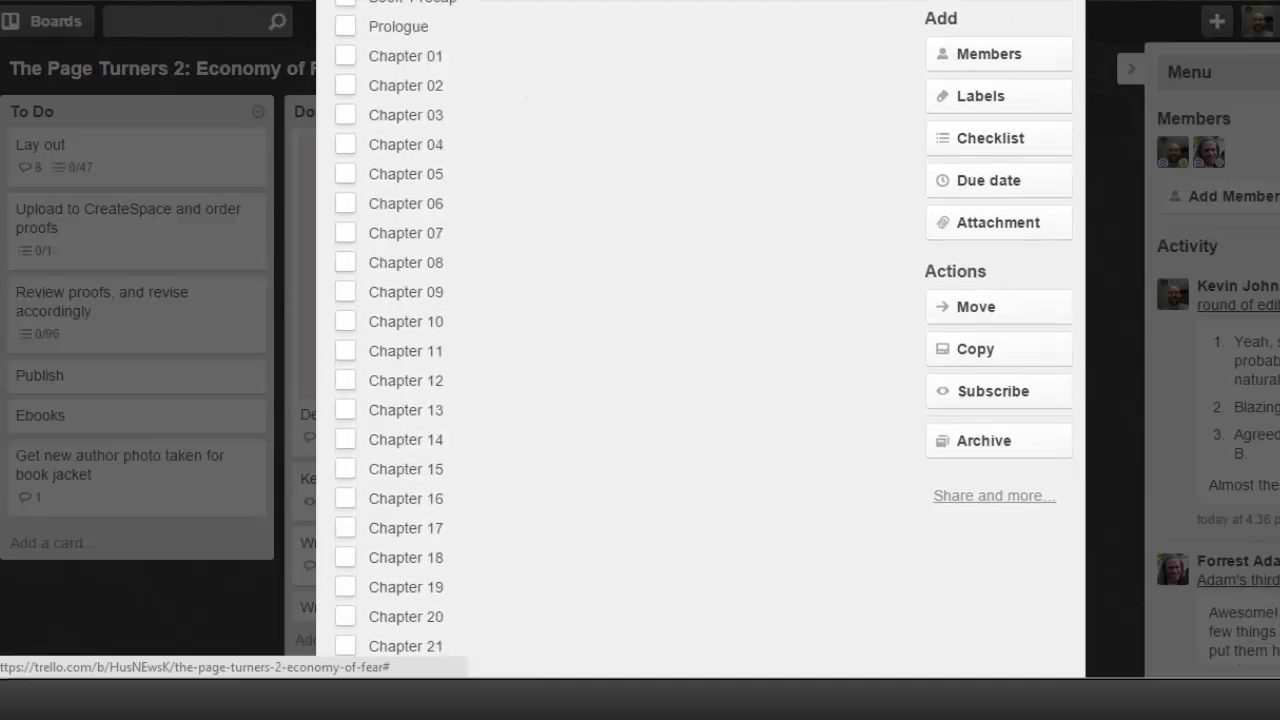
scroll(700, 360, "down", 5)
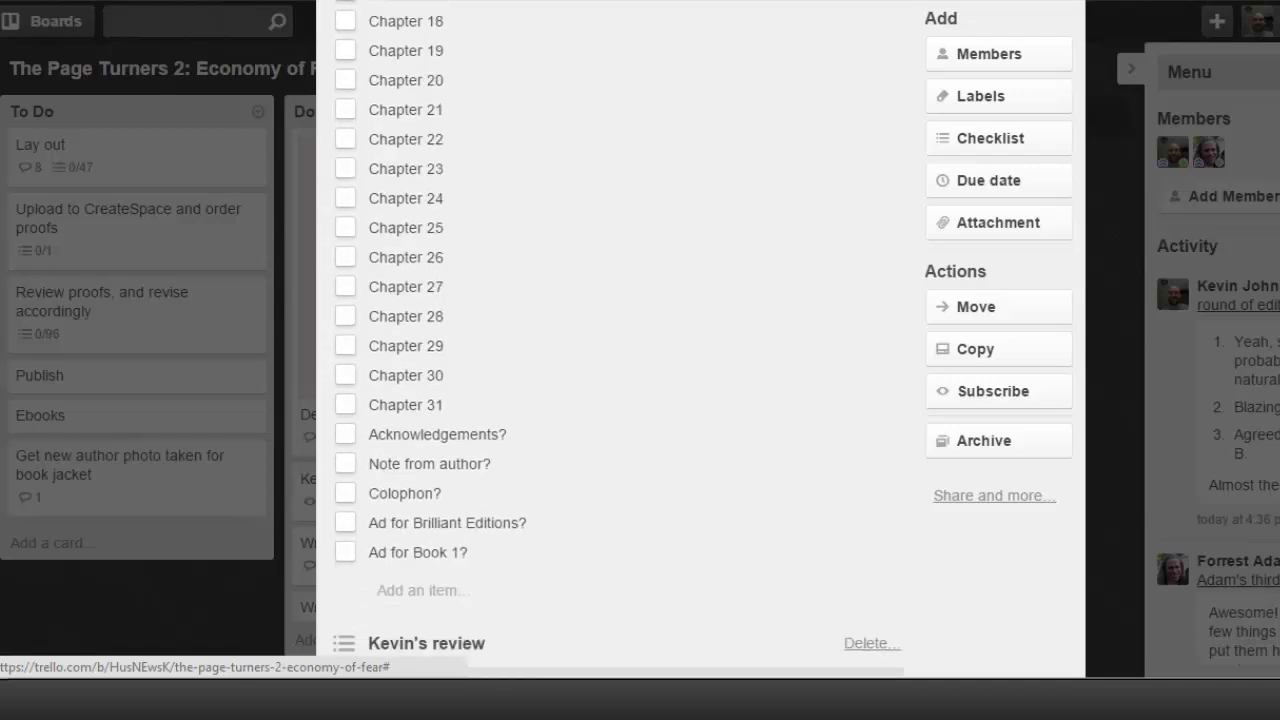
scroll(723, 266, "up", 10)
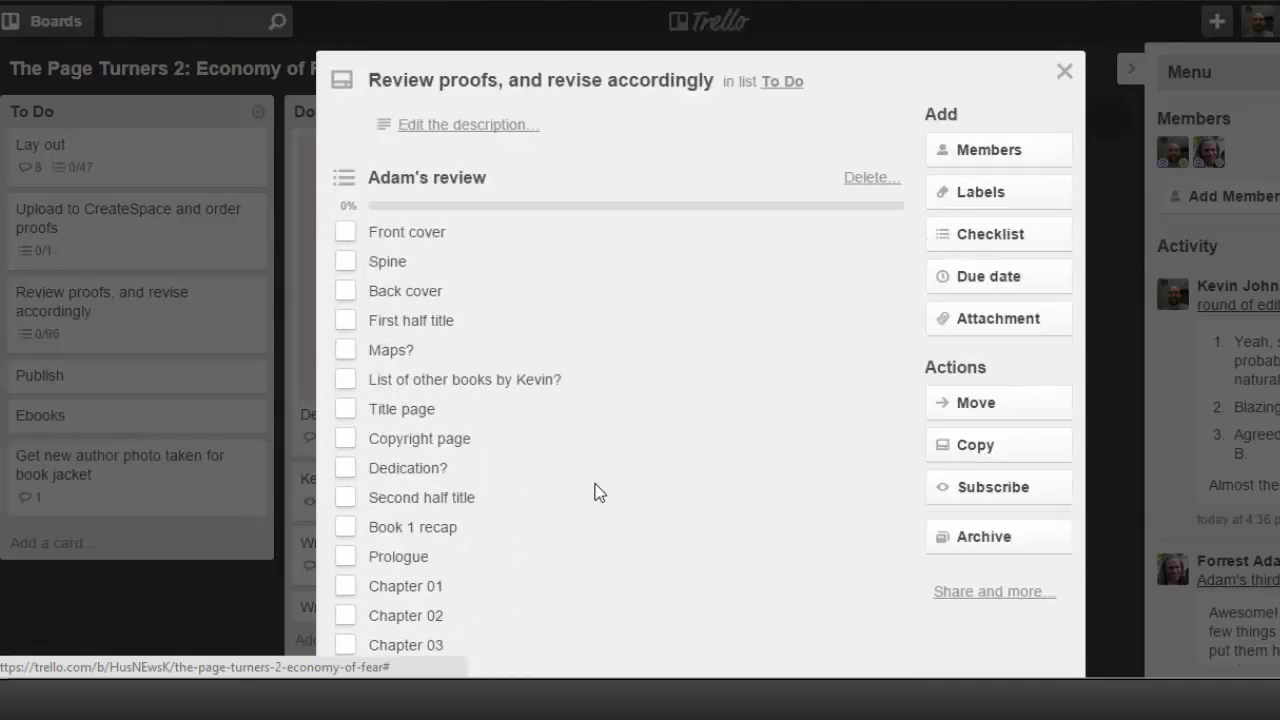
Tick Front cover, Spine, Back cover and First half title, then untick all four
left_click(345, 232)
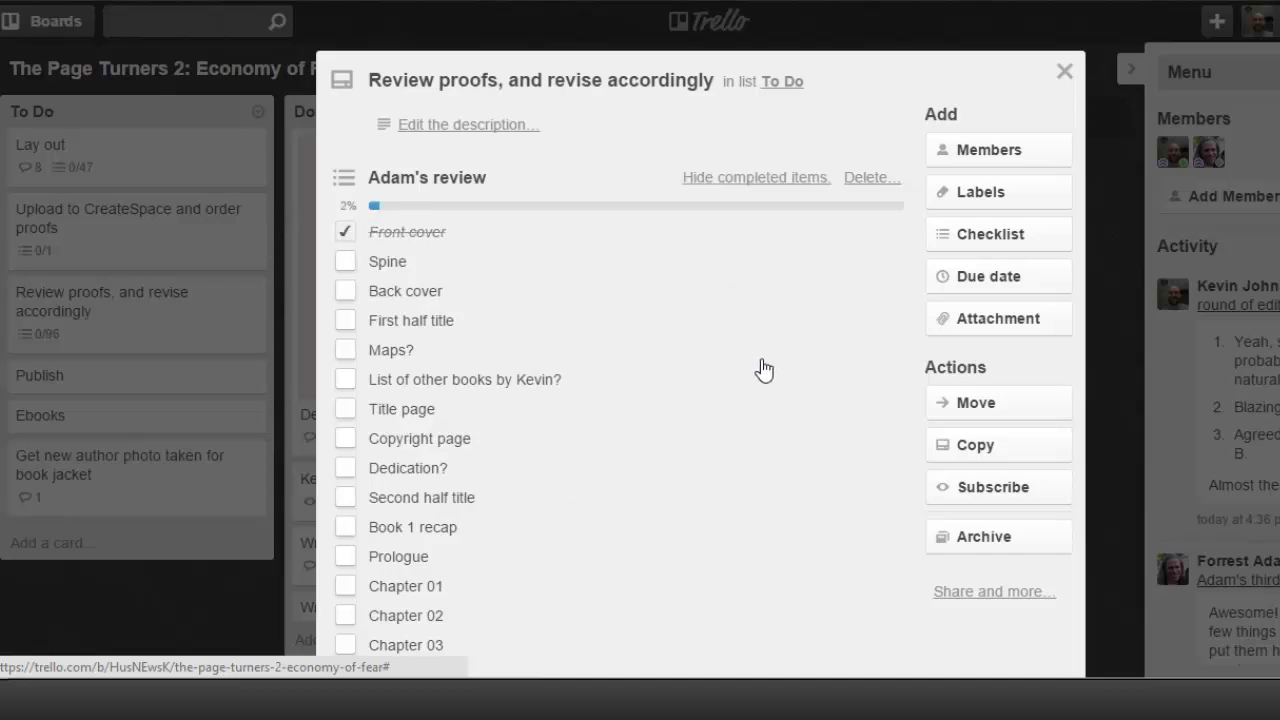
left_click(345, 266)
left_click(345, 293)
left_click(345, 321)
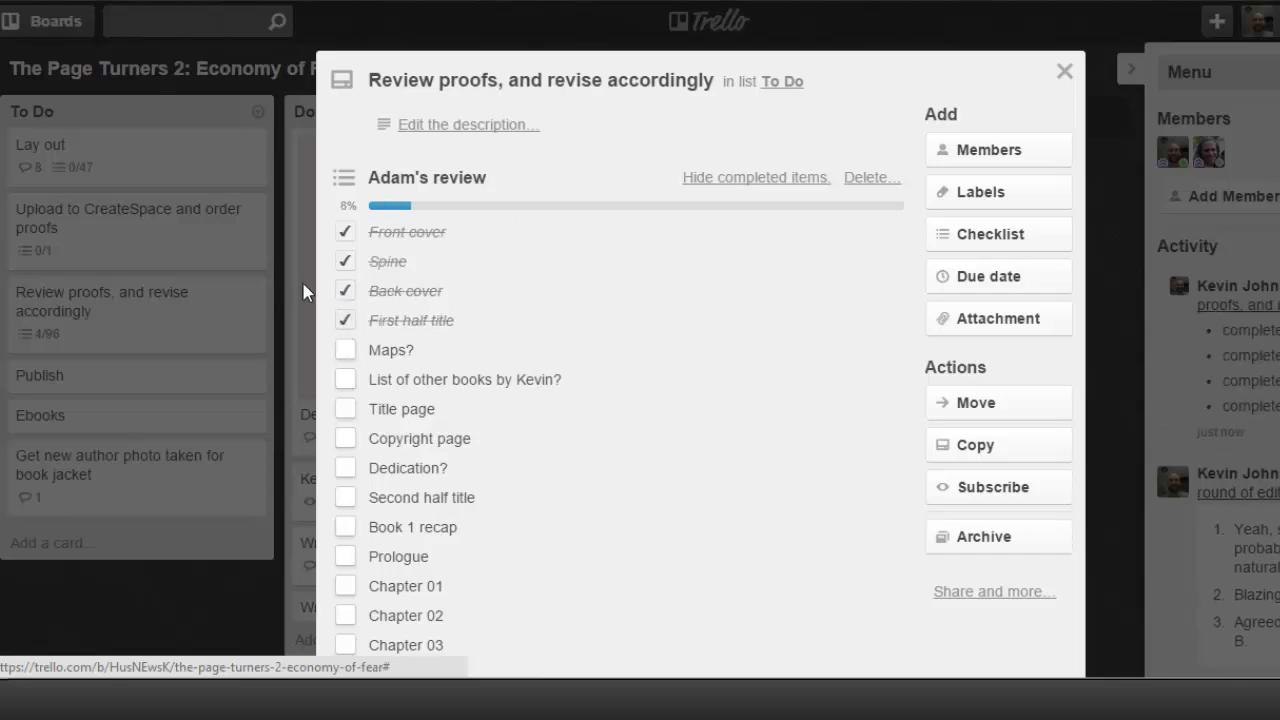
left_click(346, 232)
left_click(346, 261)
left_click(346, 291)
left_click(346, 321)
Close the card, view the Design cover card, then open the revisions card in Doing
left_click(1064, 71)
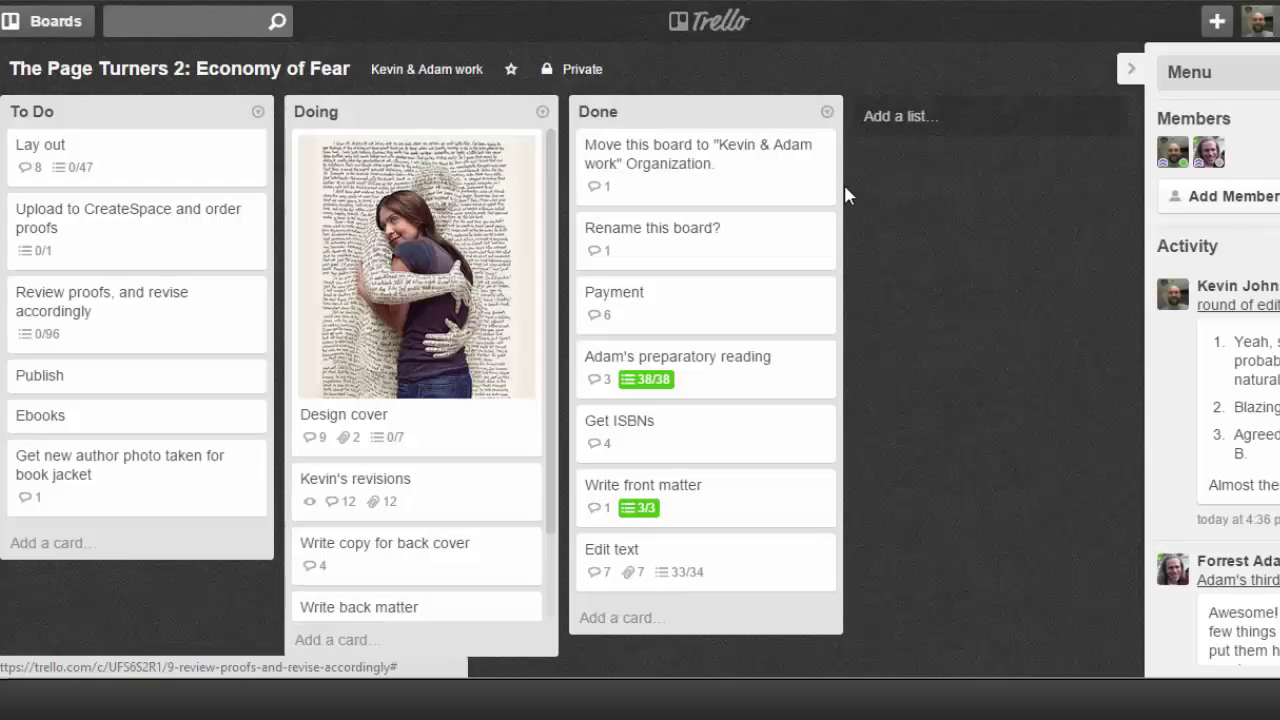
left_click(455, 245)
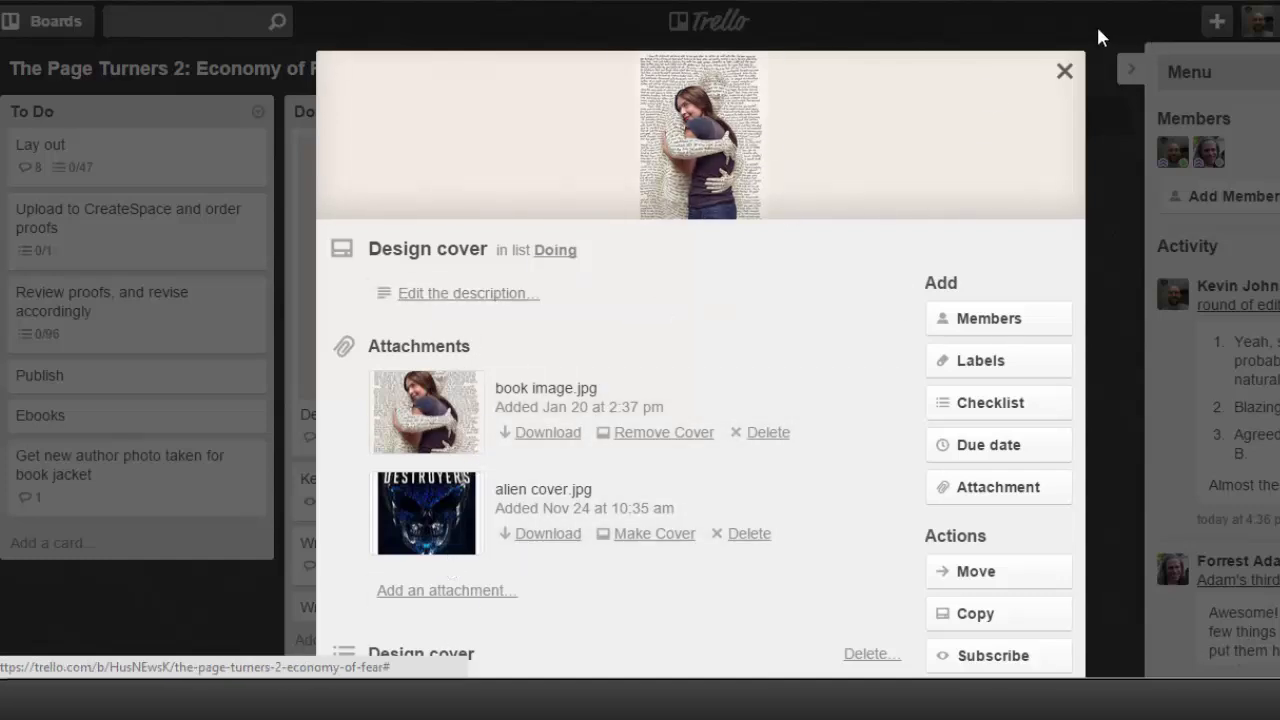
left_click(1065, 72)
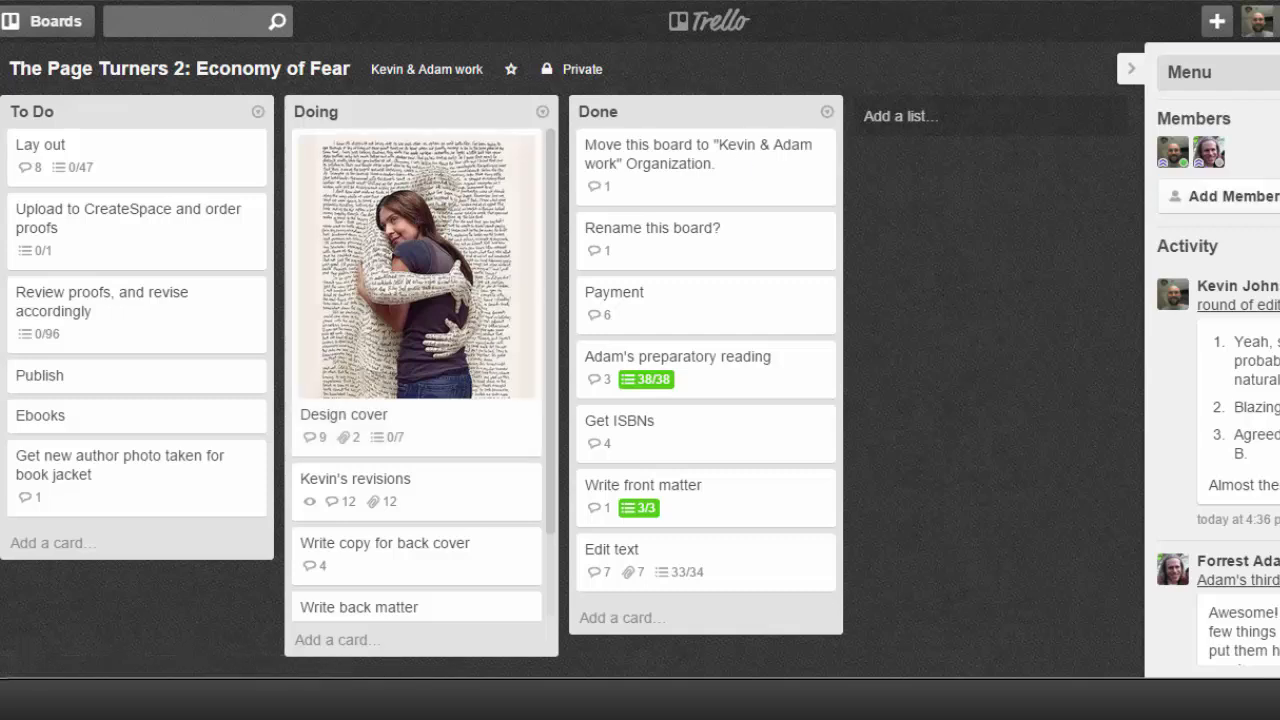
scroll(1210, 400, "down", 1)
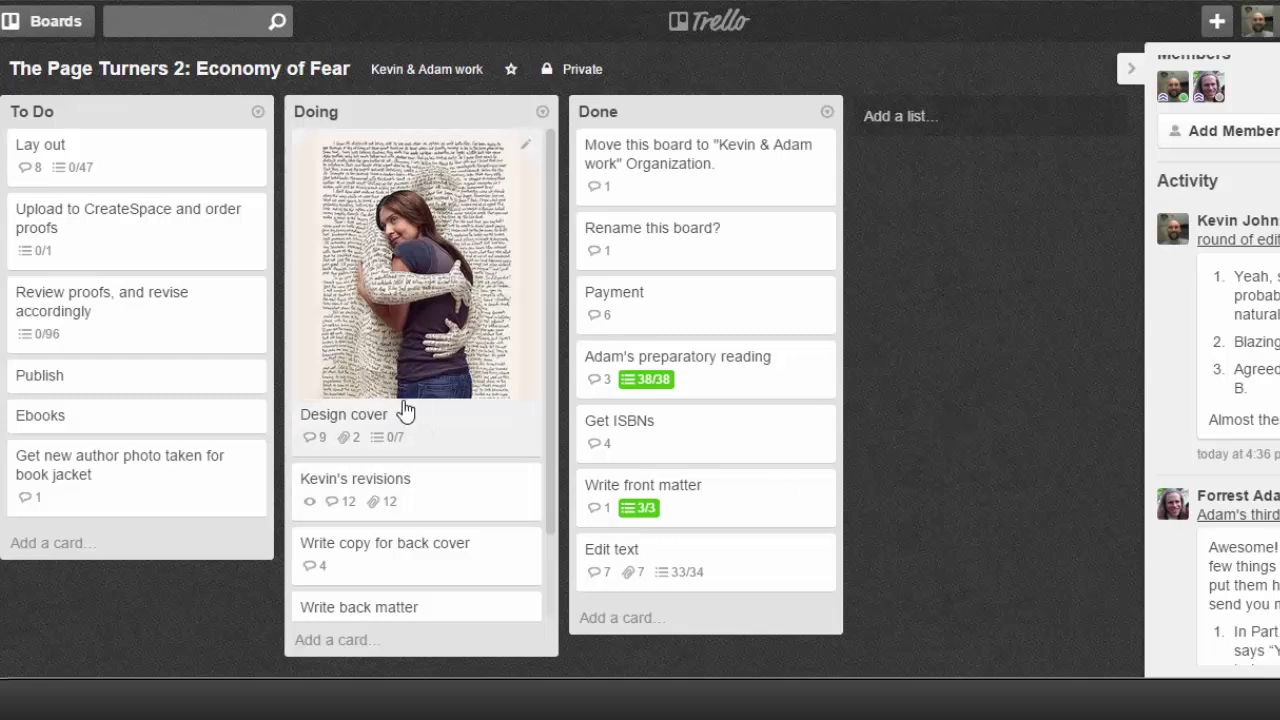
left_click(463, 499)
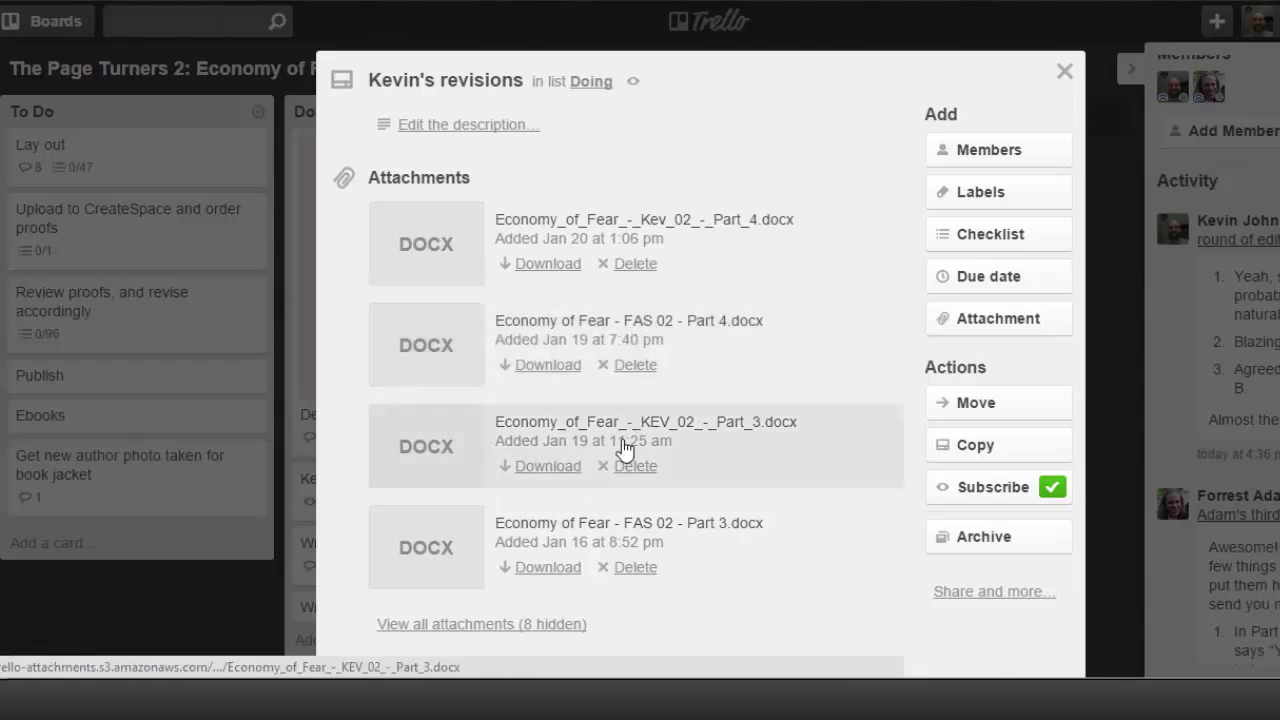
Close the card and scroll the Activity sidebar to read comments on the third round of edits
left_click(1064, 71)
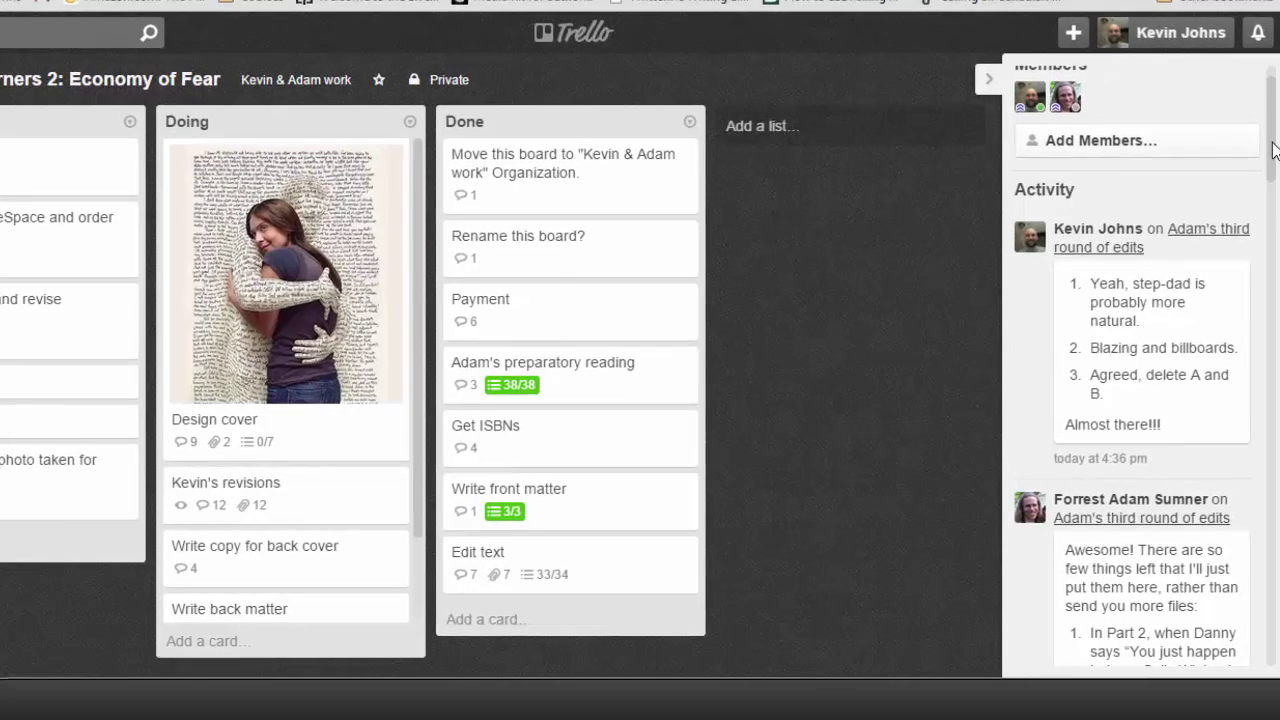
left_click_drag(1275, 150, 1275, 275)
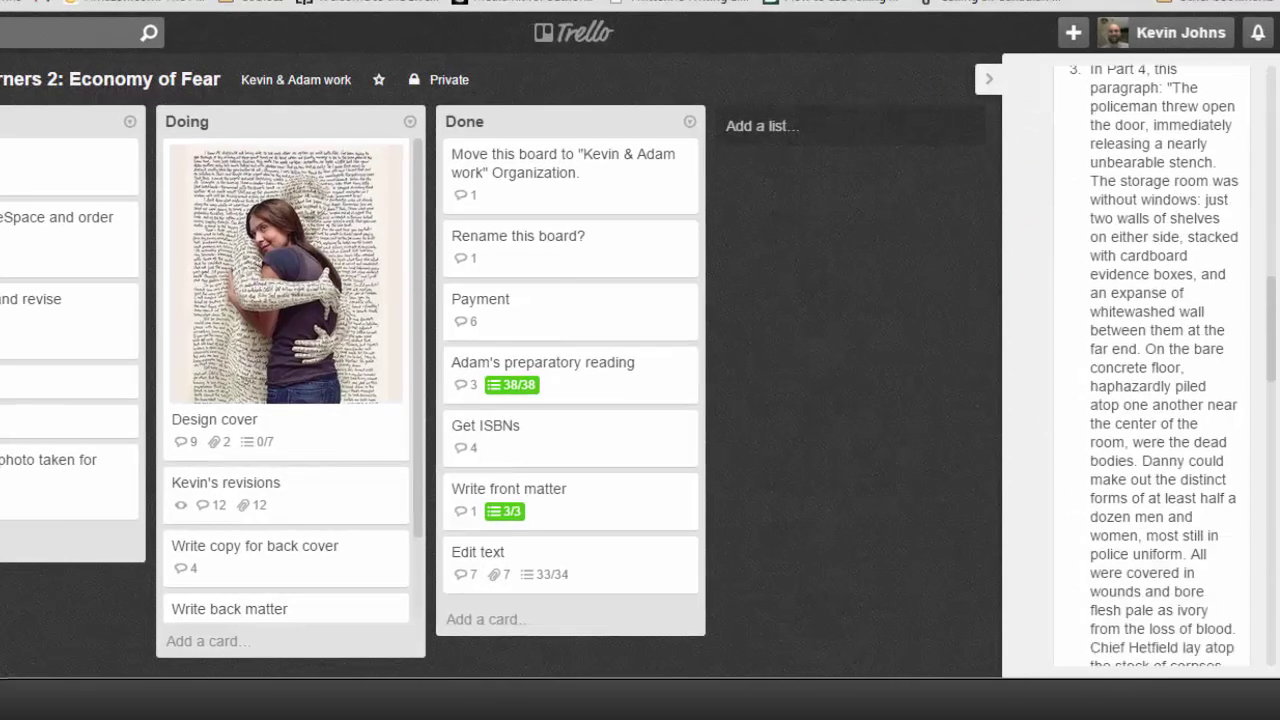
scroll(1115, 470, "up", 6)
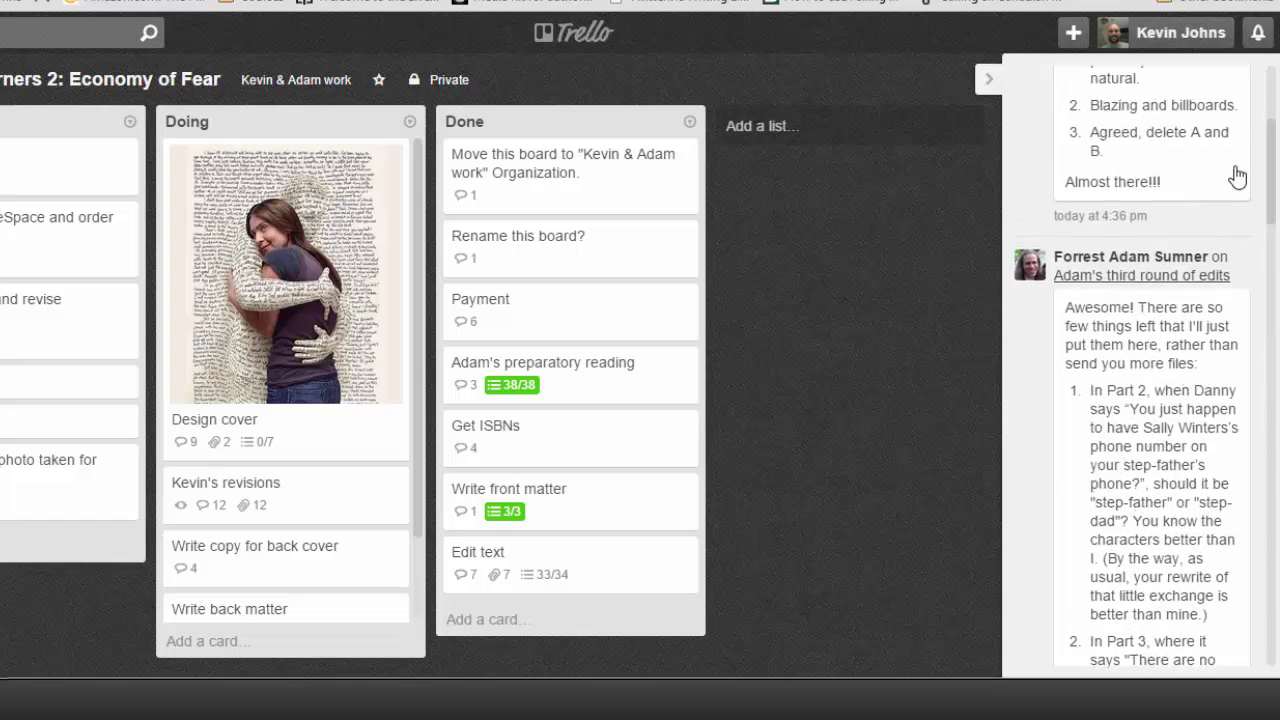
left_click_drag(1275, 165, 1277, 201)
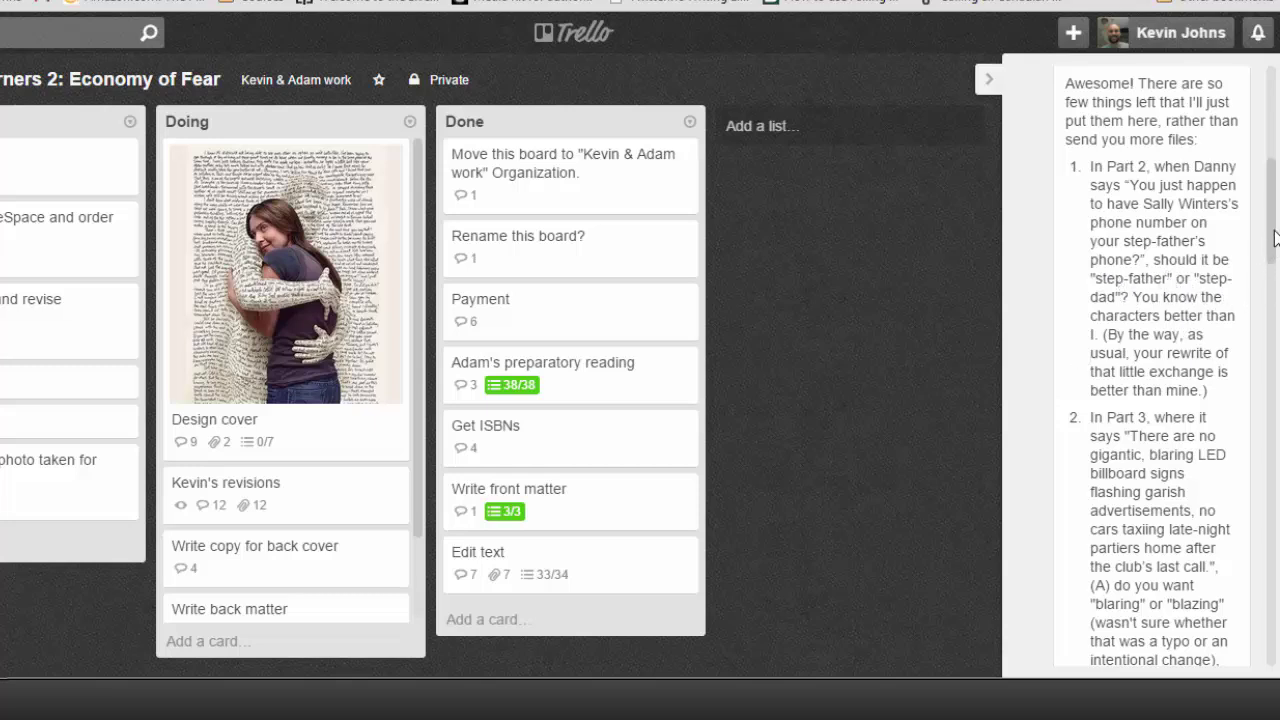
left_click_drag(1276, 232, 1276, 180)
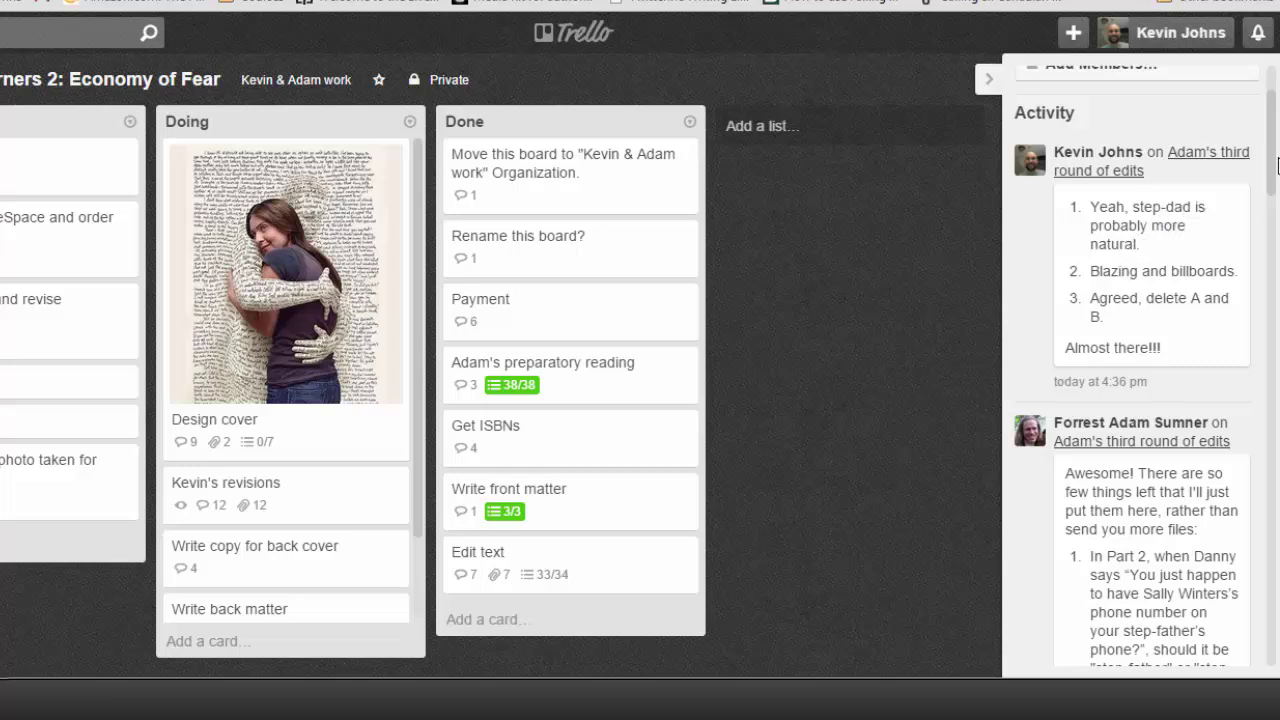
left_click_drag(1270, 160, 1030, 105)
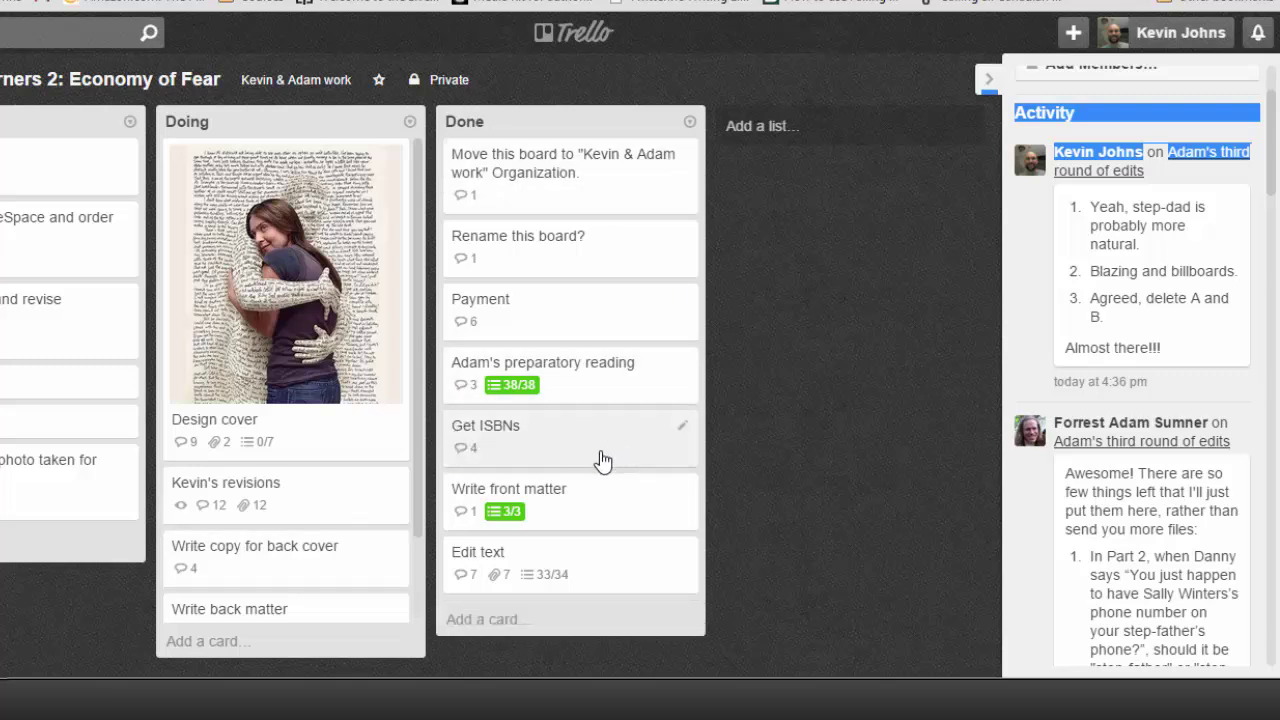
left_click(607, 368)
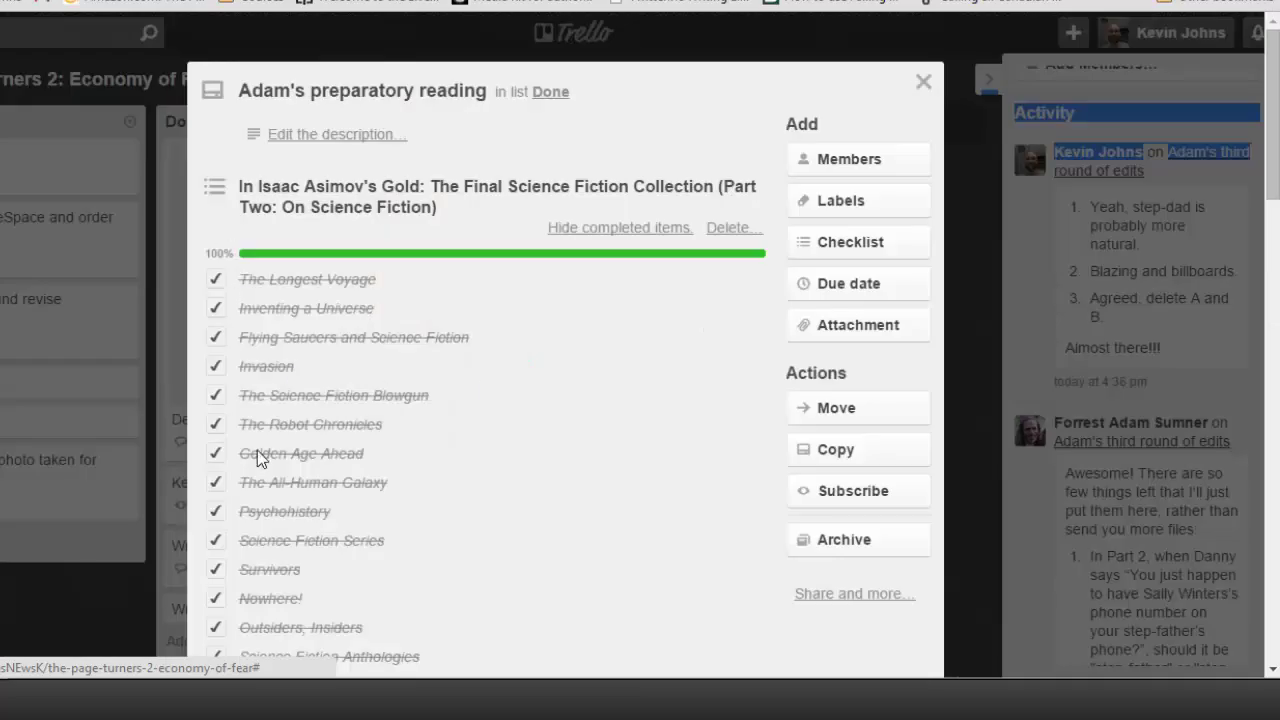
scroll(1258, 286, "down", 5)
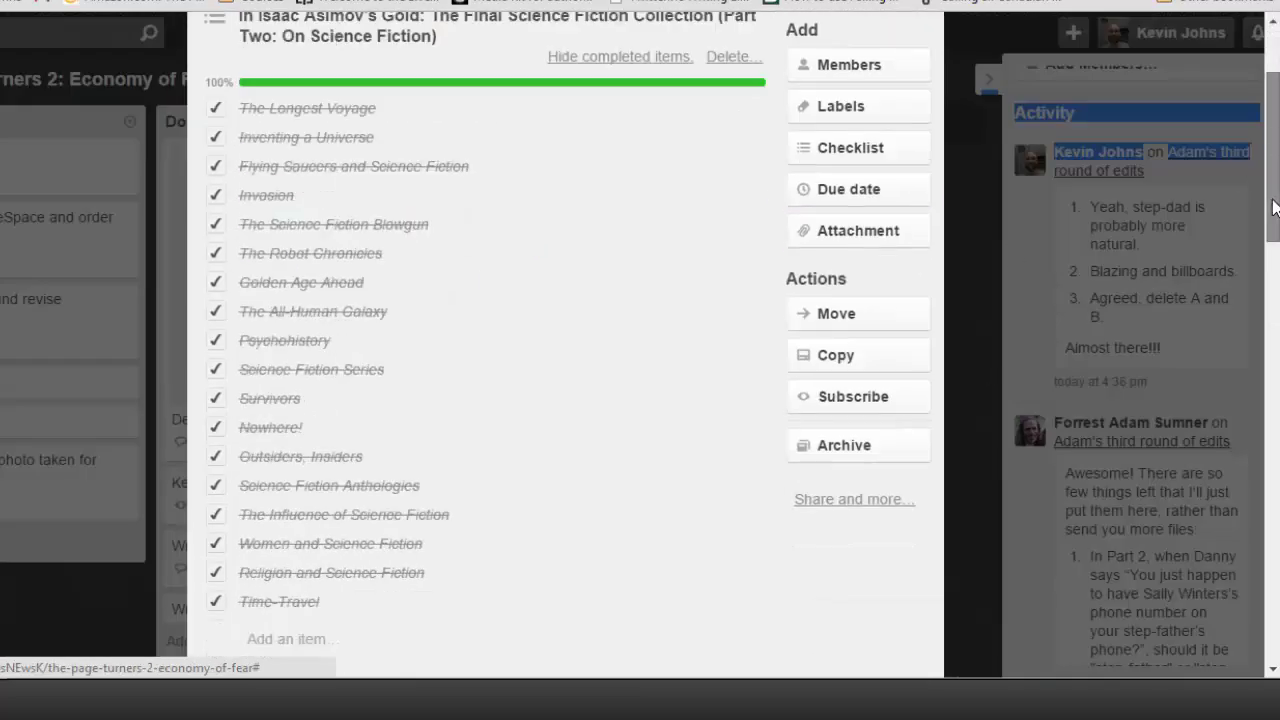
scroll(1258, 286, "up", 5)
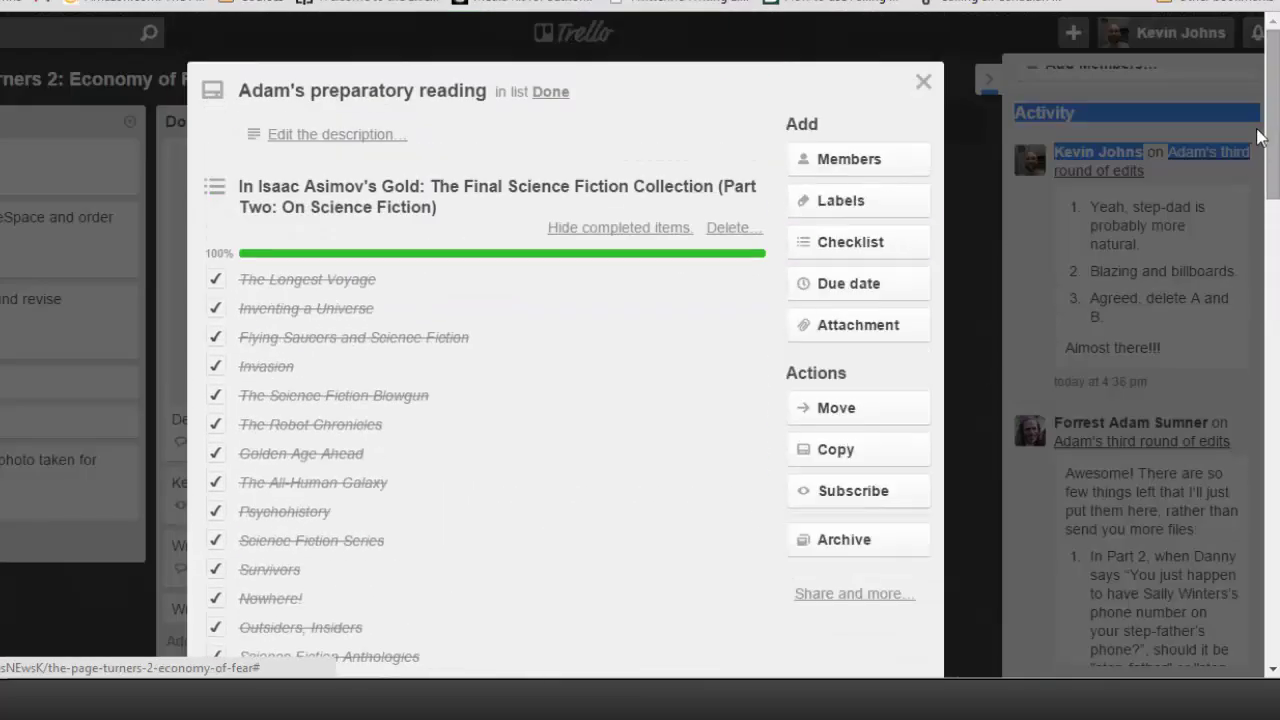
Close the preparatory reading card
left_click(925, 82)
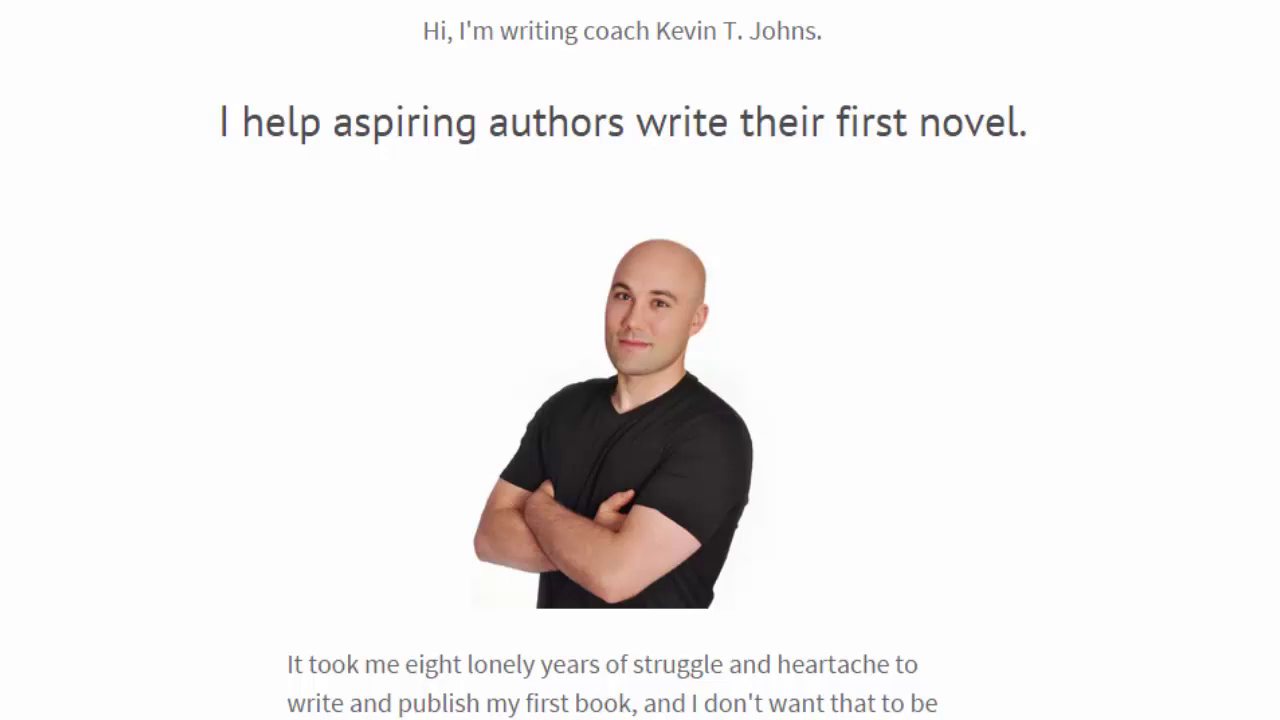
Scroll the kevintjohns.com homepage down to the free-ebook newsletter signup and back up
scroll(640, 360, "down", 8)
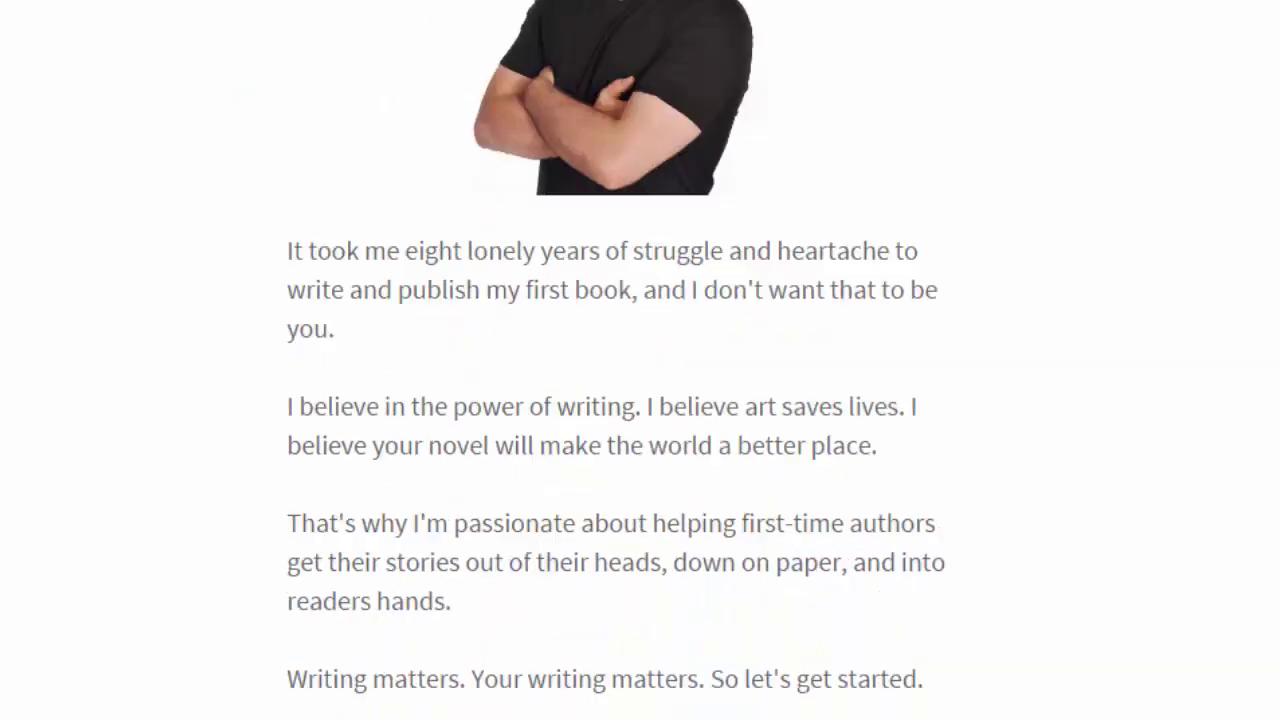
scroll(1155, 290, "down", 3)
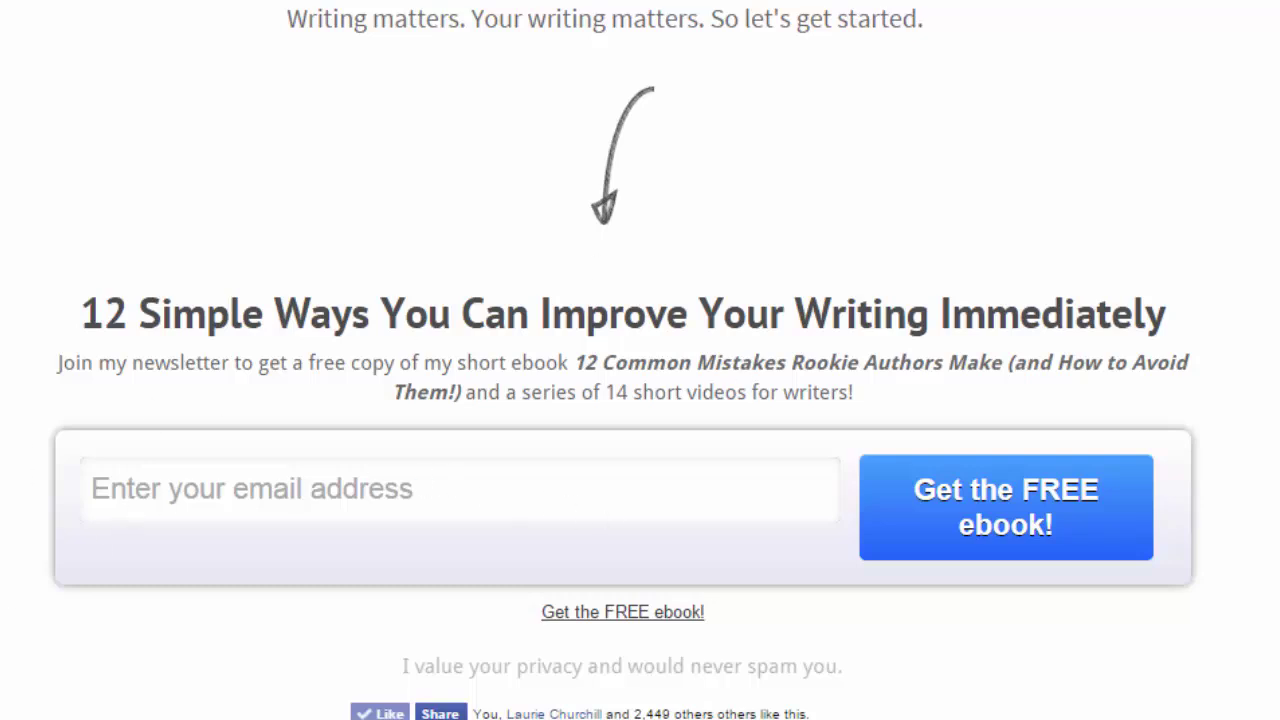
scroll(640, 360, "up", 6)
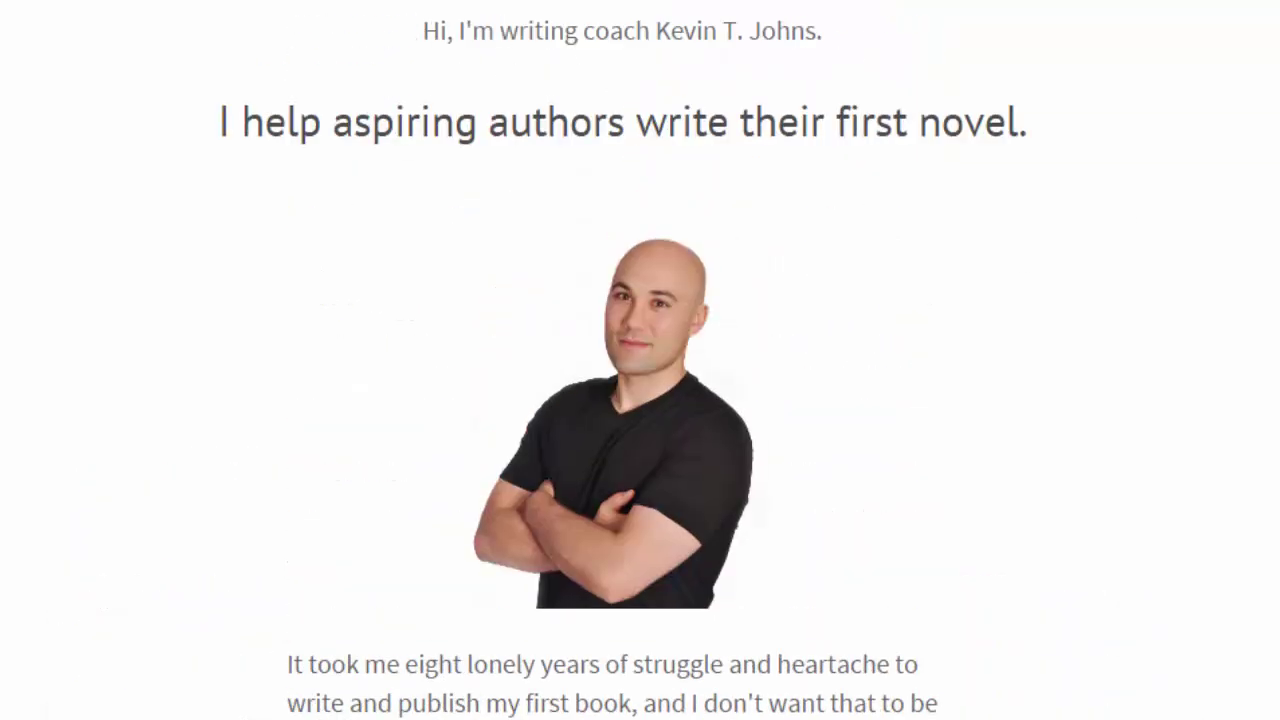
scroll(640, 360, "up", 5)
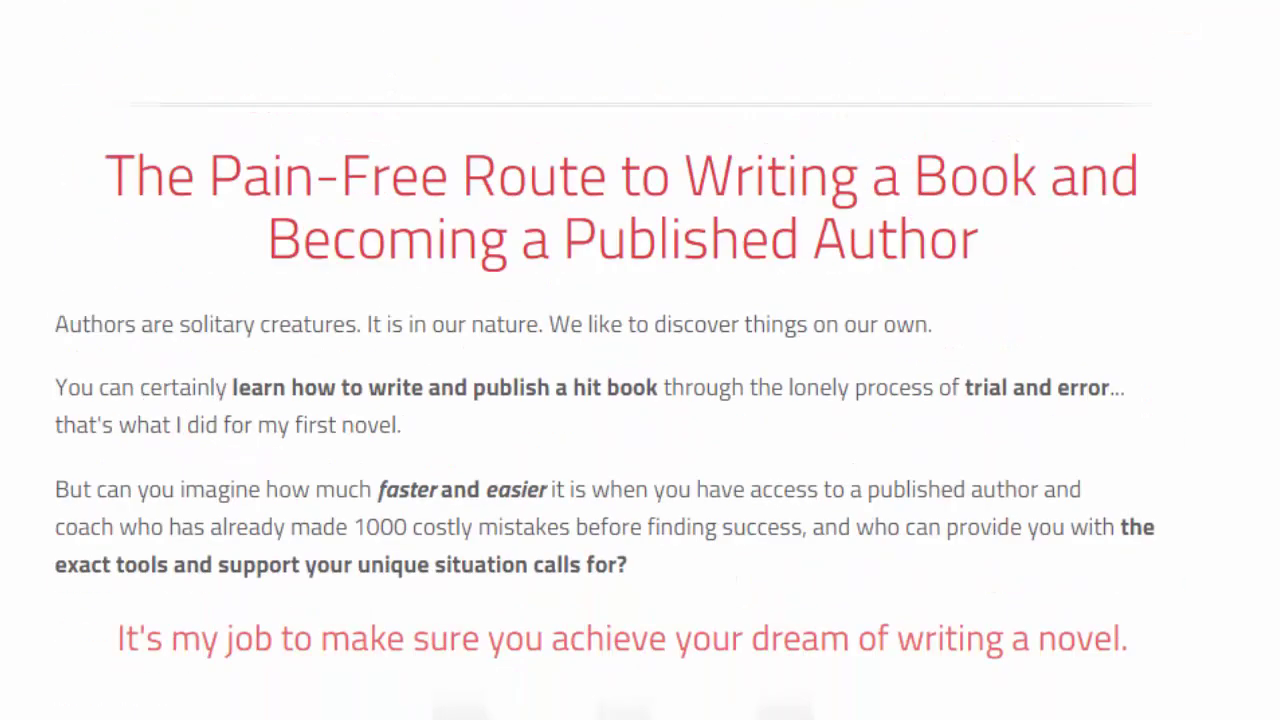
scroll(640, 360, "down", 12)
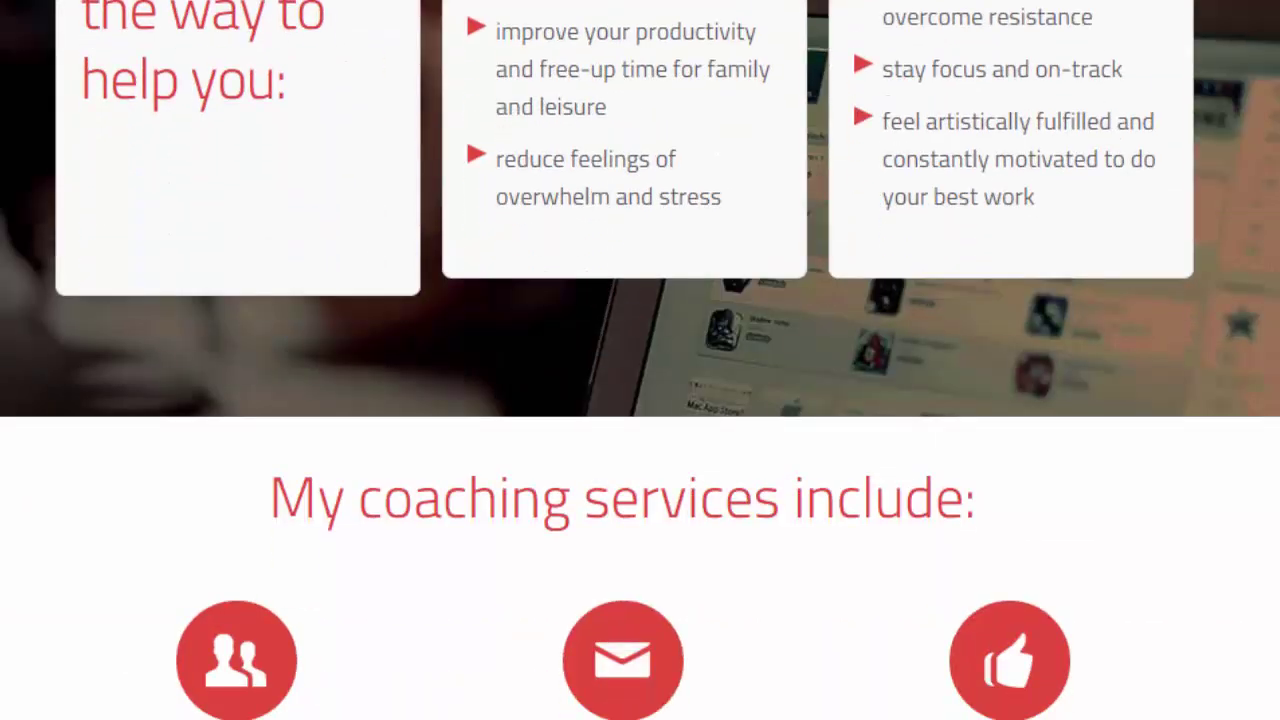
scroll(640, 360, "down", 14)
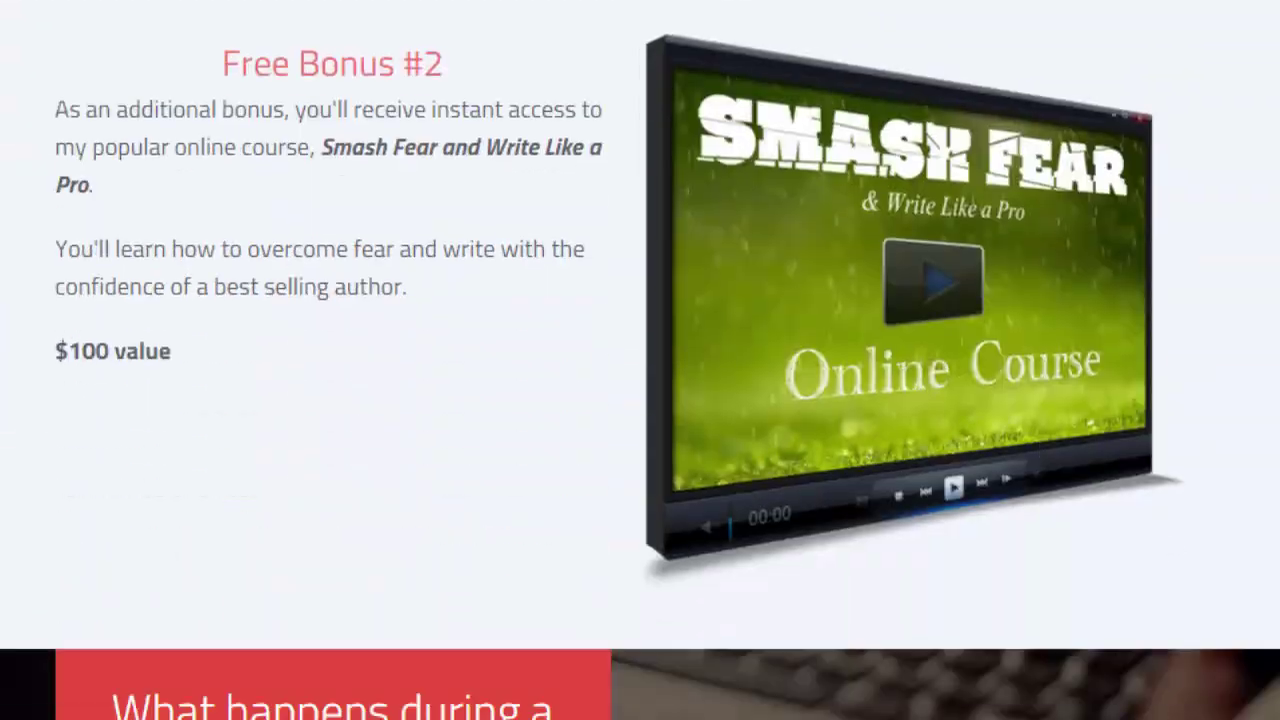